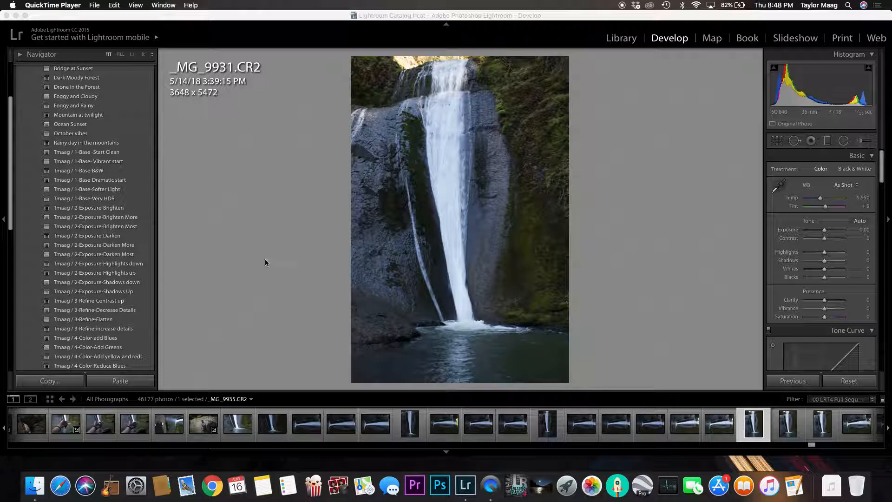
# Try the Add some color, Bridge at Sunset, Dark Moody Forest, Drone in the Forest, Foggy and Cloudy, and Foggy and Rainy presets on the photo
pyautogui.scroll(5, 125, 165)
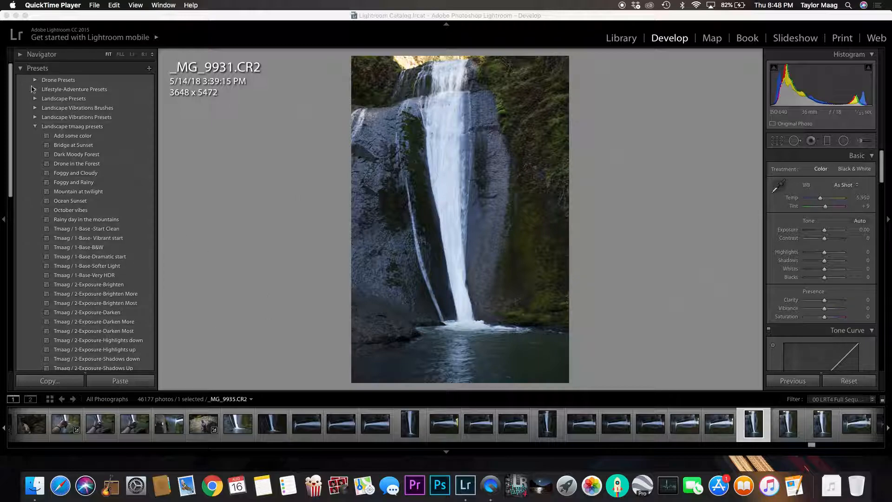
pyautogui.click(158, 152)
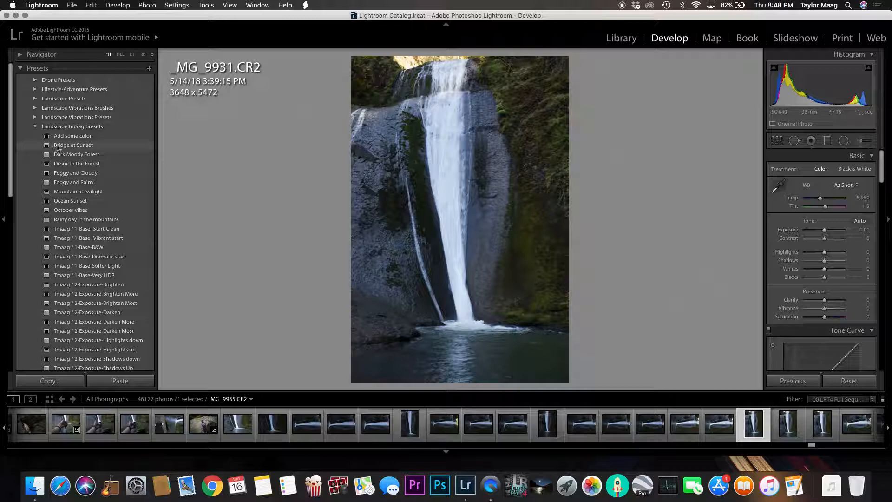
pyautogui.click(85, 139)
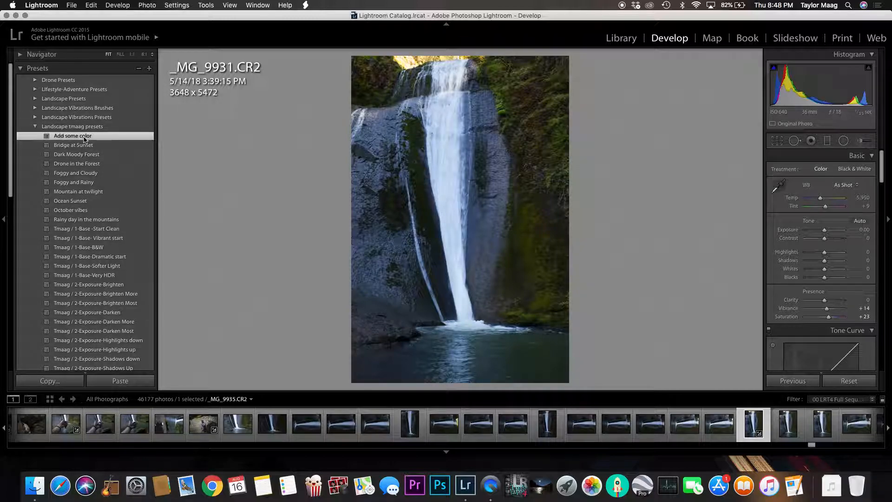
pyautogui.click(110, 146)
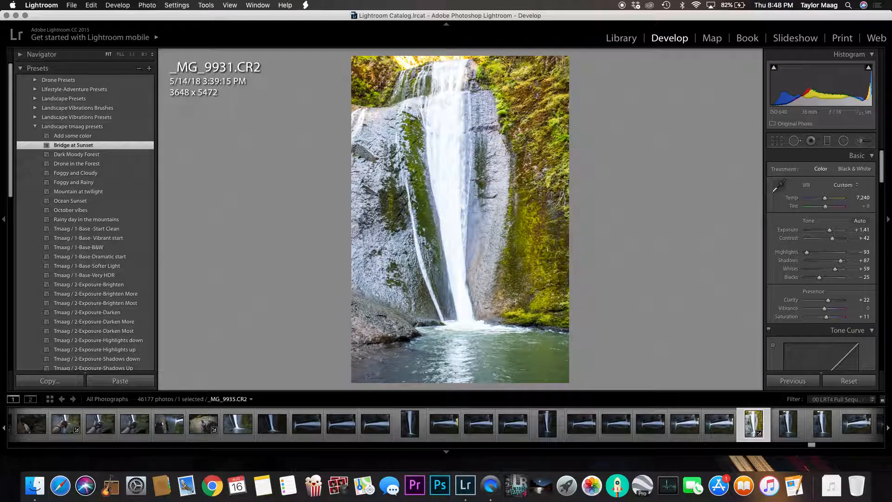
pyautogui.click(82, 155)
pyautogui.click(95, 165)
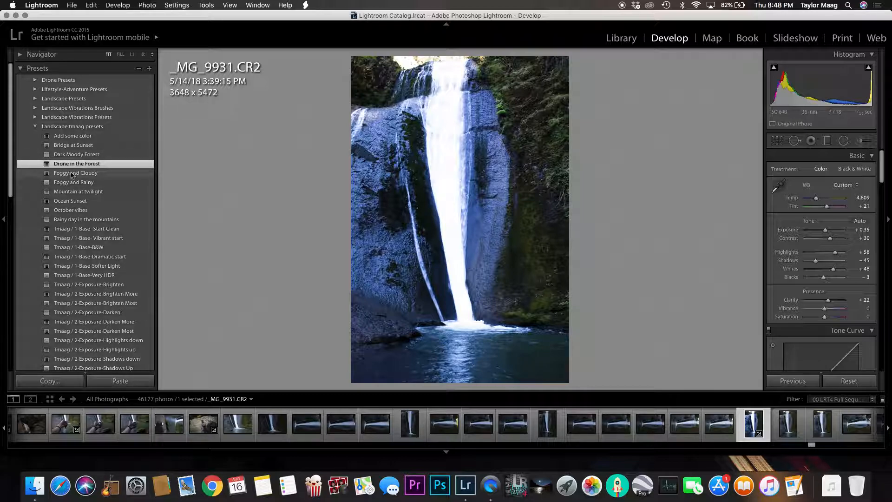
pyautogui.click(97, 175)
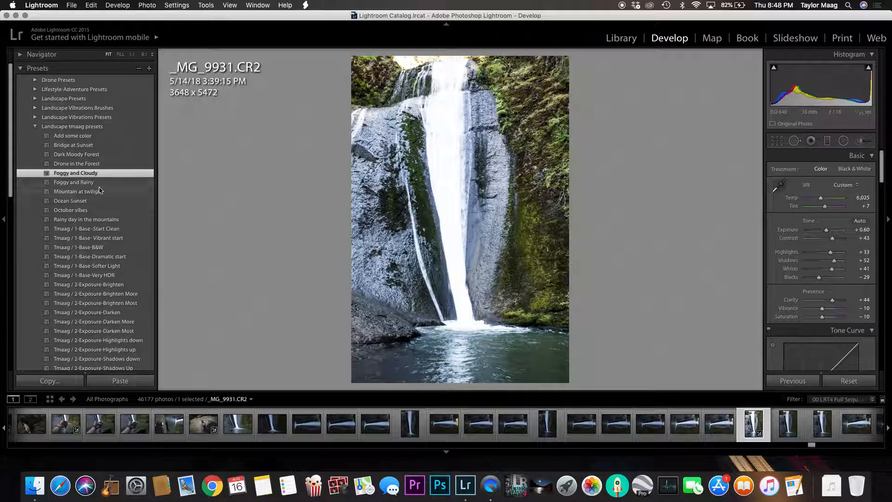
pyautogui.click(99, 184)
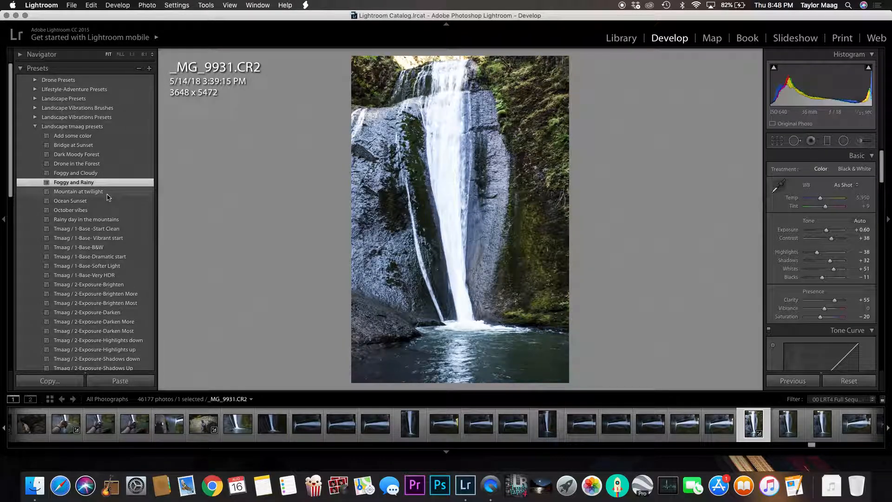
# Try the Rainy day in the mountains and October vibes presets on the waterfall photo, resetting the photo after each
pyautogui.click(100, 220)
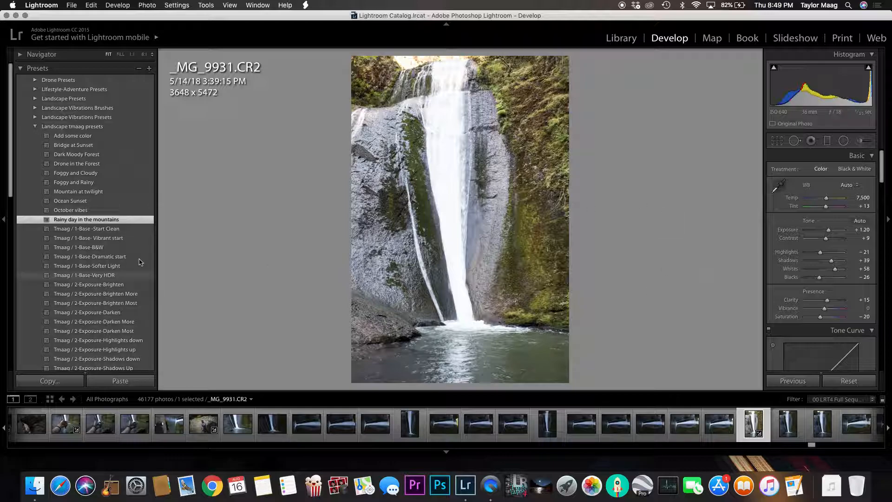
pyautogui.click(849, 380)
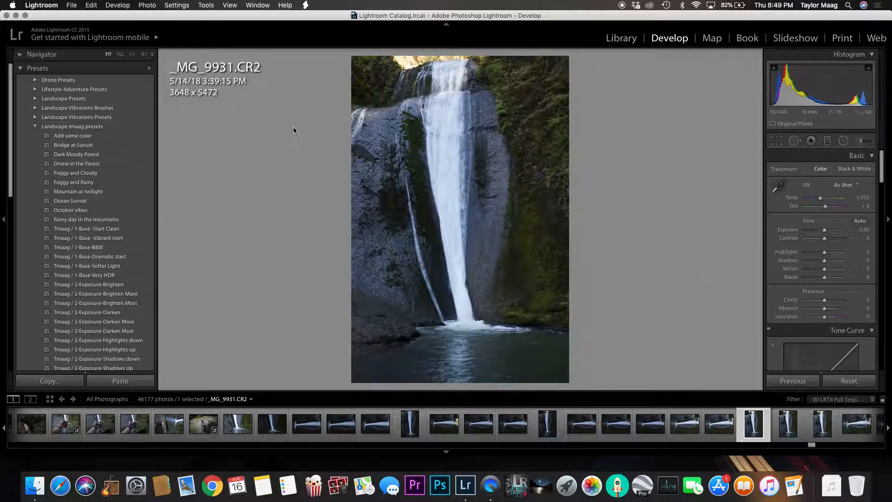
pyautogui.click(93, 210)
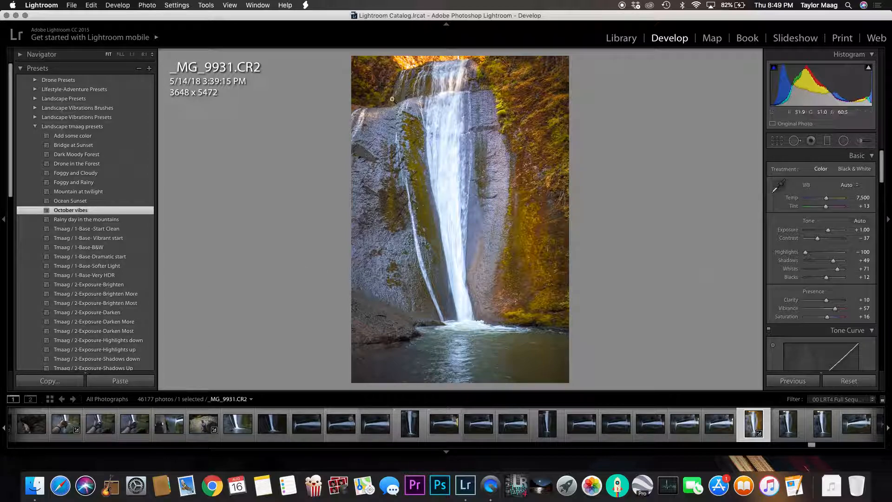
pyautogui.click(849, 380)
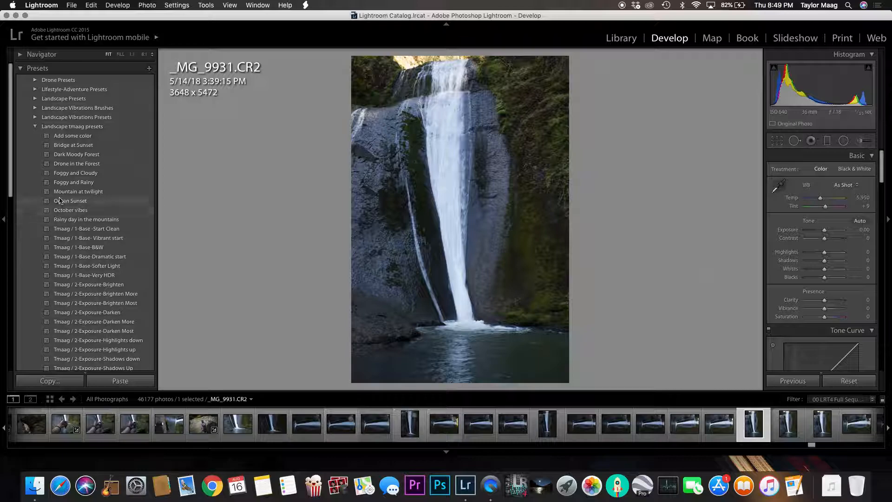
# Look through the numbered presets of the Landscape tmaag set, from the 1-Base group to the 5-Tone group
pyautogui.scroll(-5, 67, 188)
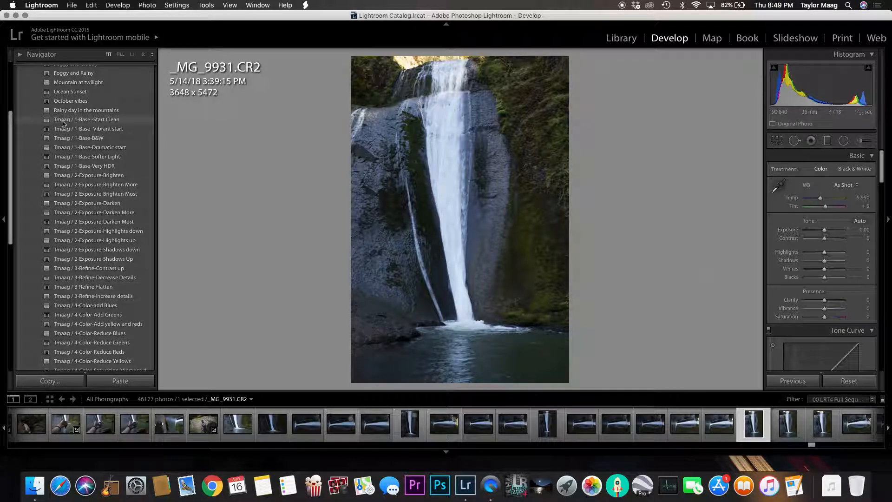
pyautogui.scroll(-4, 88, 112)
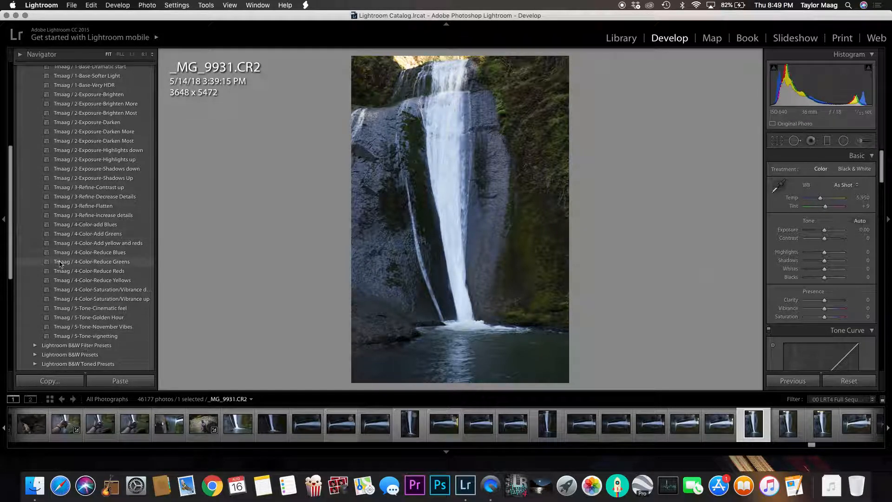
pyautogui.scroll(5, 128, 207)
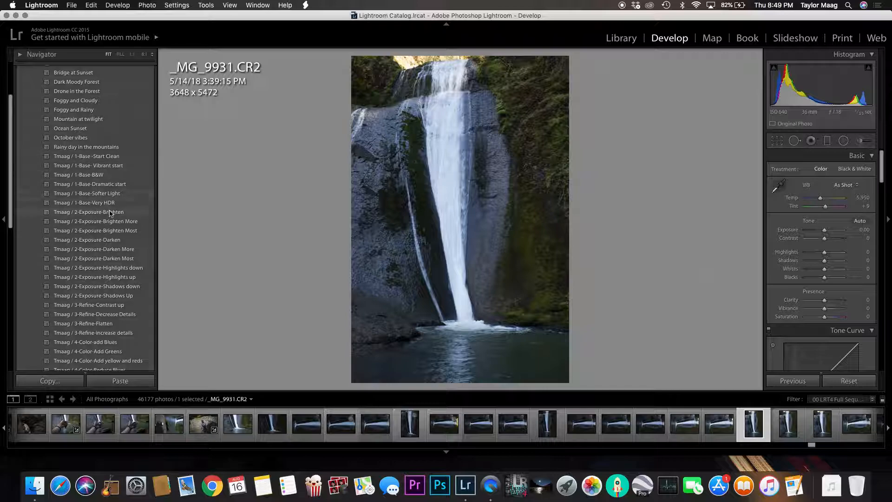
pyautogui.scroll(-3, 114, 214)
pyautogui.scroll(-3, 111, 254)
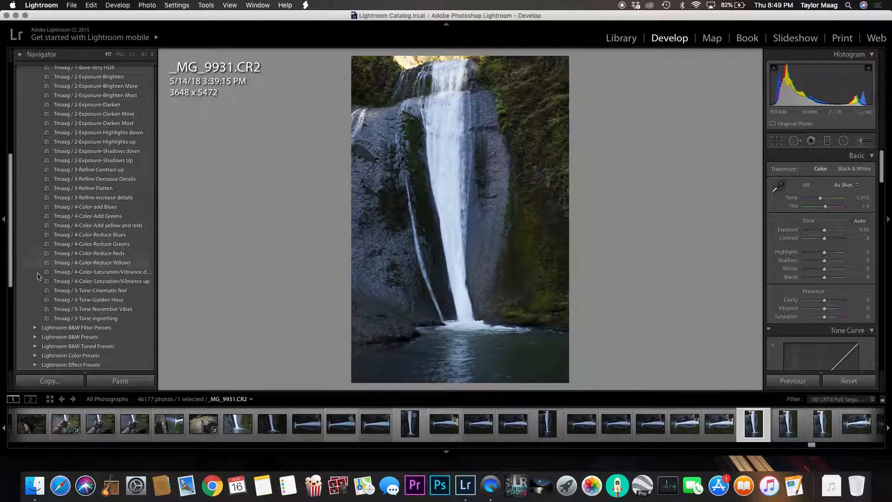
pyautogui.scroll(4, 101, 183)
pyautogui.scroll(1, 101, 183)
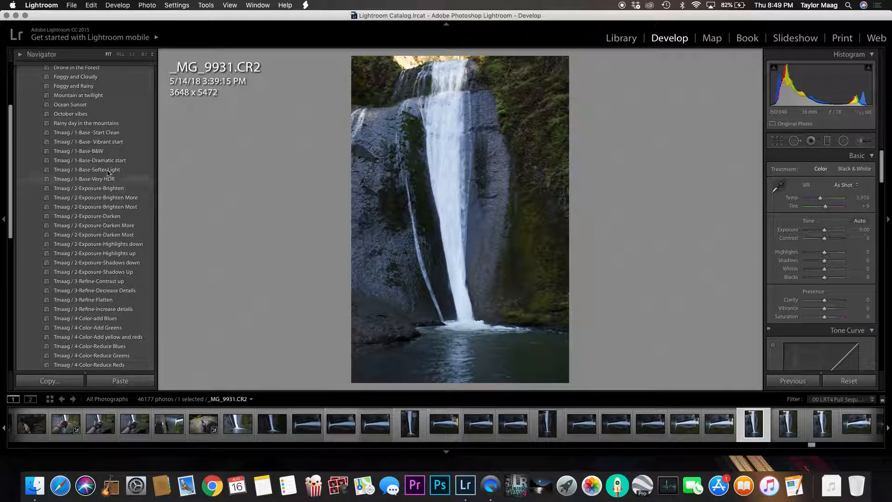
# Compare the 1-Base presets on the waterfall photo, from Start Clean to Very HDR, and settle on 1-Base-Softer Light
pyautogui.click(105, 134)
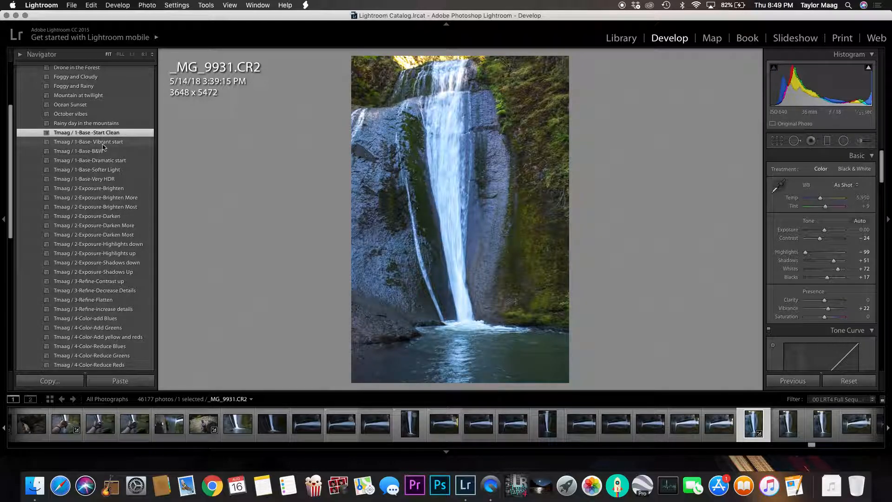
pyautogui.click(104, 142)
pyautogui.click(103, 151)
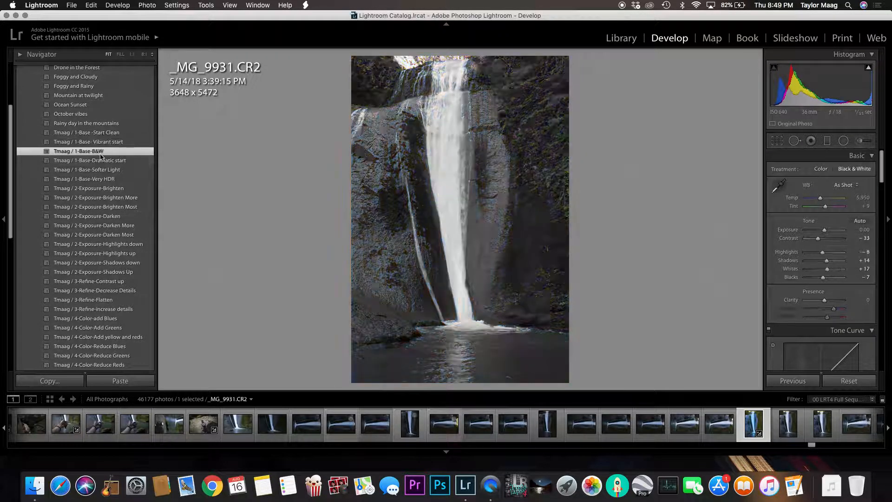
pyautogui.click(110, 161)
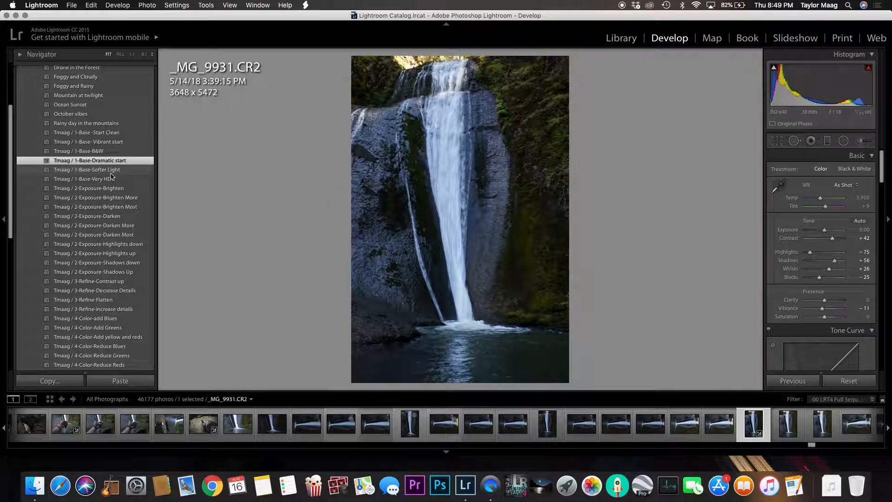
pyautogui.click(110, 172)
pyautogui.click(112, 179)
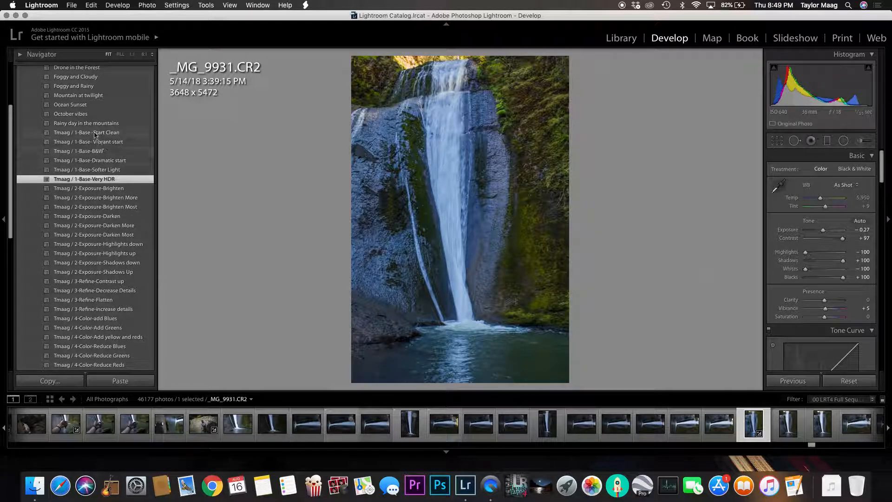
pyautogui.click(94, 171)
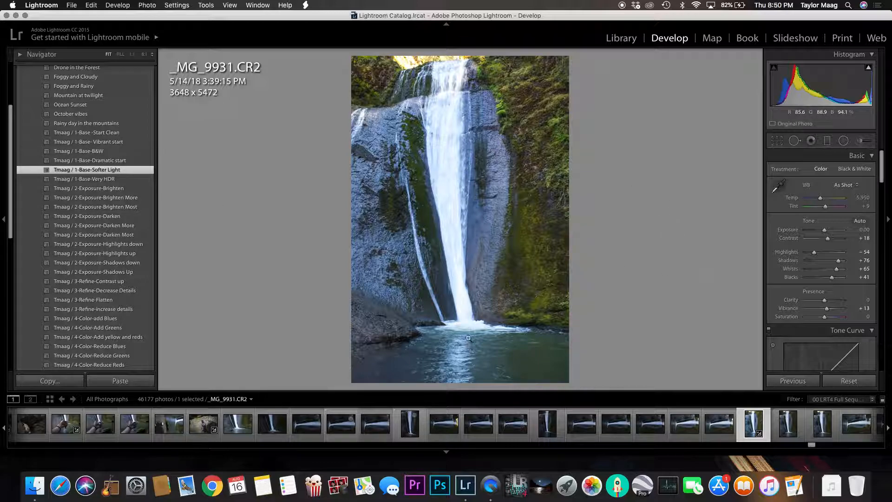
# Try the 2-Exposure-Brighten preset on the photo and undo it
pyautogui.click(120, 188)
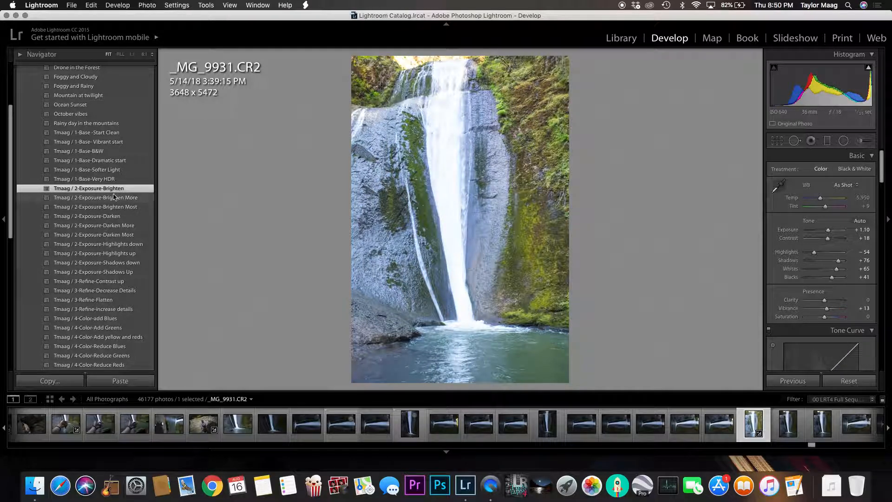
pyautogui.press('super+z')
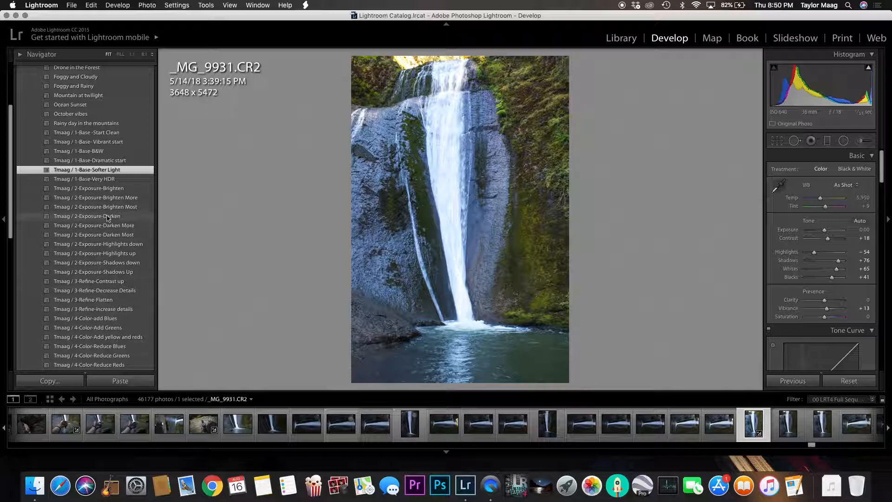
# Apply the 2-Exposure-Highlights down and 2-Exposure-Shadows down presets, and fine-tune Shadows to -3
pyautogui.click(140, 245)
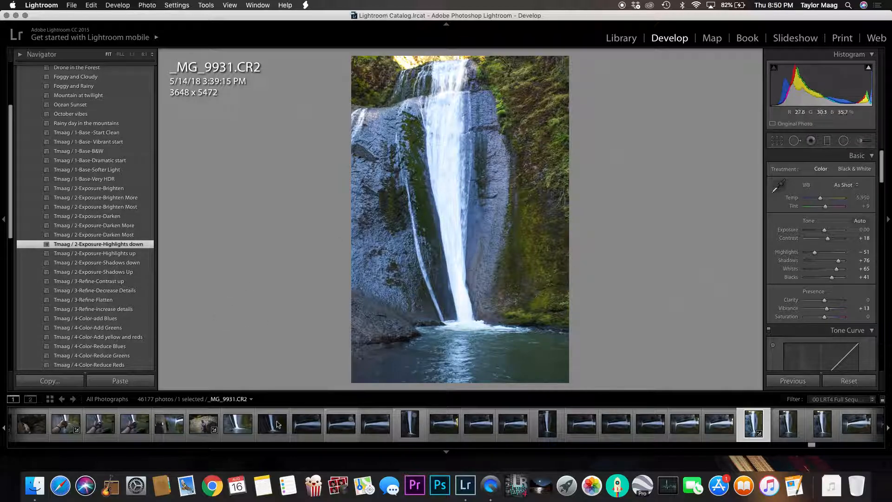
pyautogui.click(134, 264)
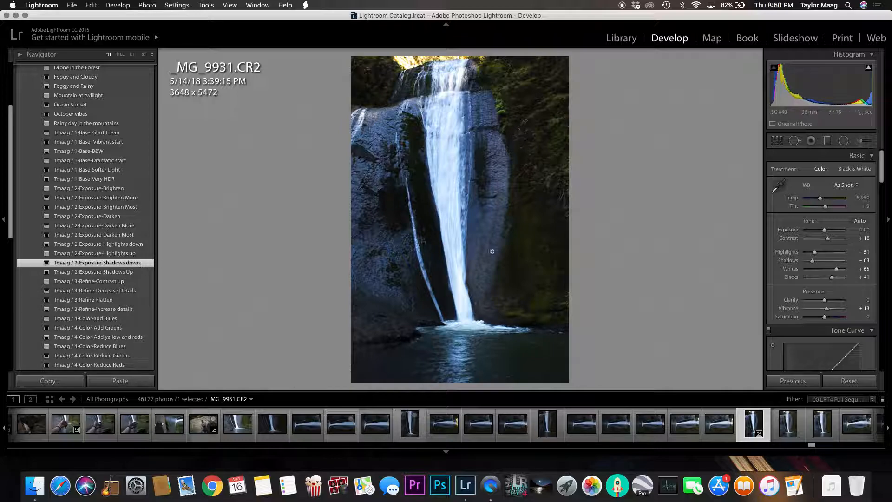
pyautogui.moveTo(812, 260); pyautogui.dragTo(823, 261)
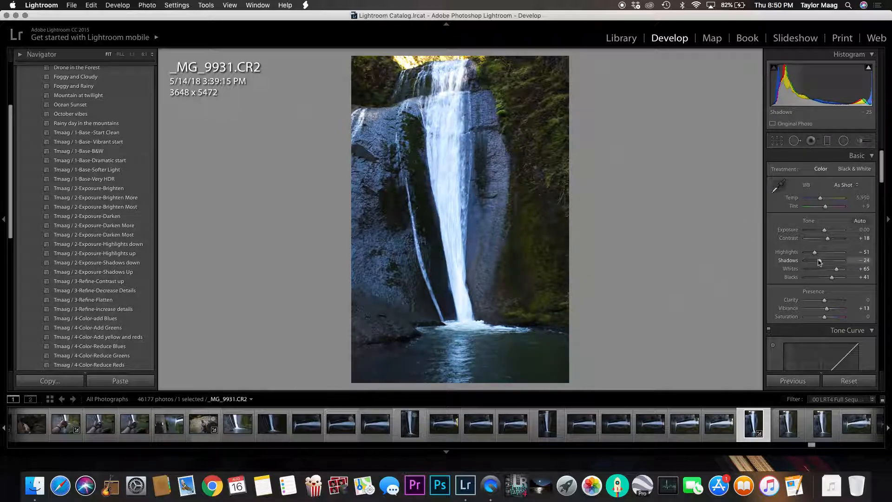
pyautogui.moveTo(823, 263); pyautogui.dragTo(823, 265)
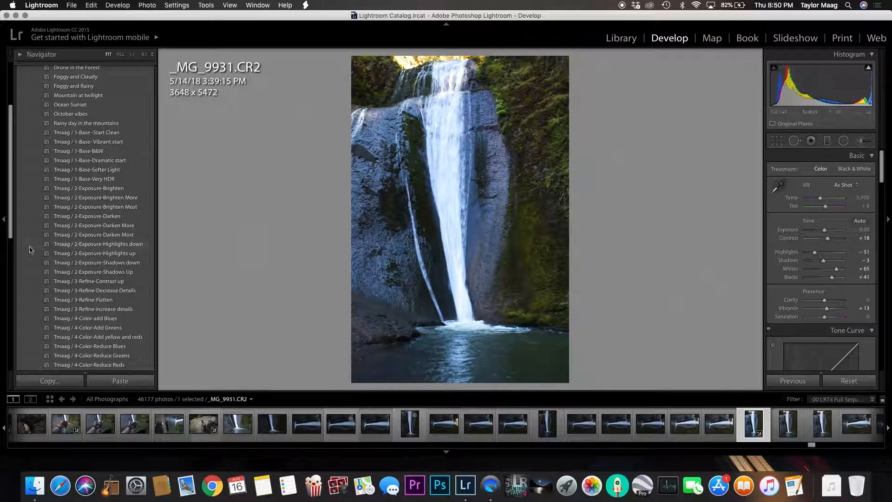
# Try the 3-Refine-Contrast up preset on the photo and undo it
pyautogui.scroll(-1, 89, 277)
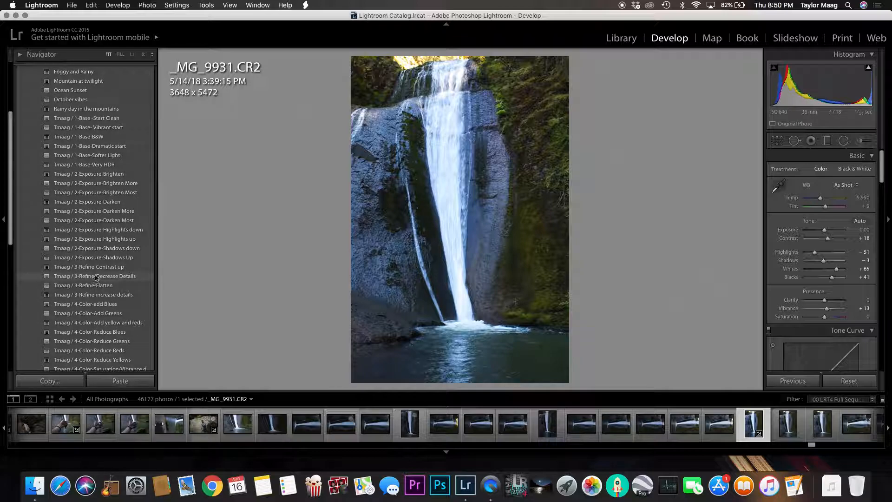
pyautogui.click(103, 267)
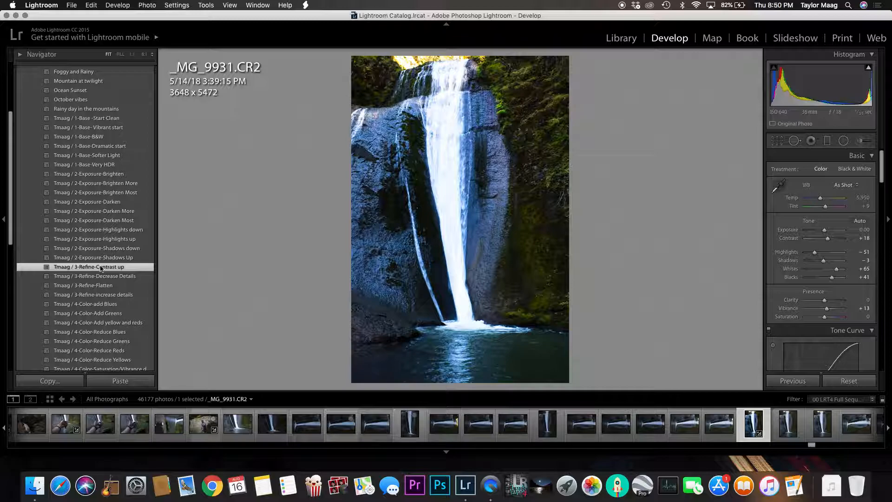
pyautogui.press('super+z')
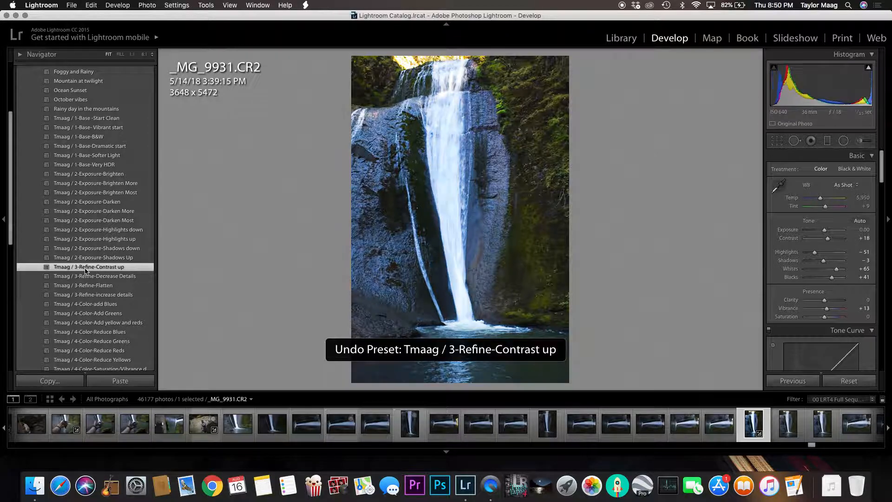
# Try the 3-Refine-Decrease Details preset, apply 3-Refine-Flatten and 3-Refine-increase details instead, and lower Clarity to +42
pyautogui.click(110, 278)
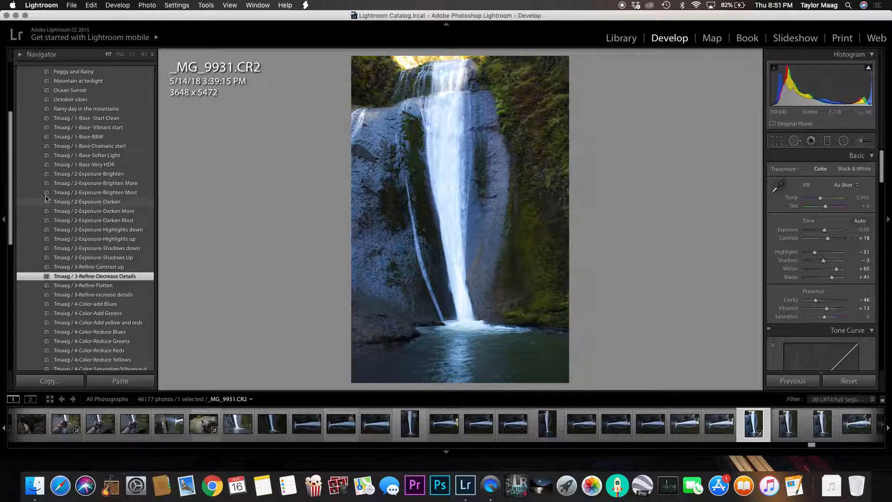
pyautogui.click(101, 287)
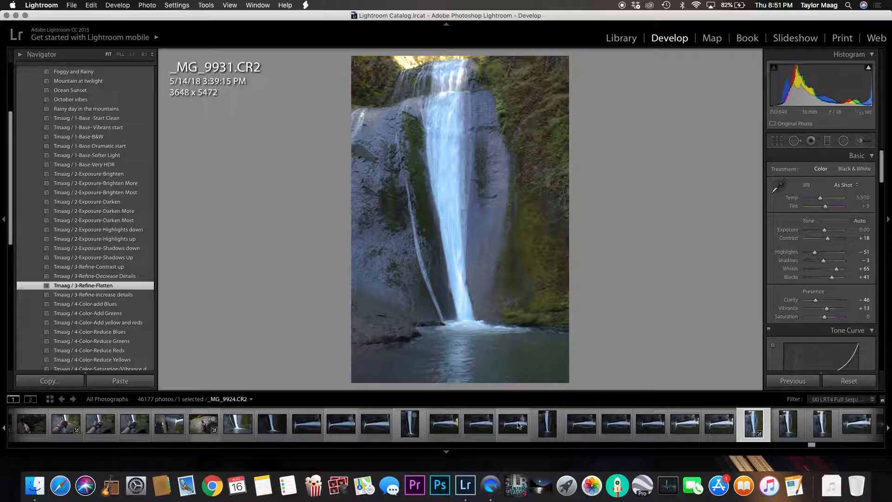
pyautogui.click(112, 295)
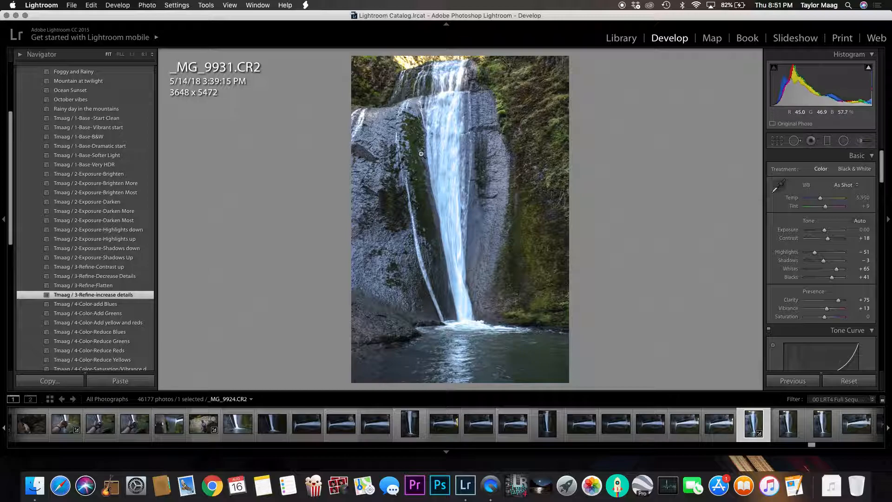
pyautogui.click(121, 286)
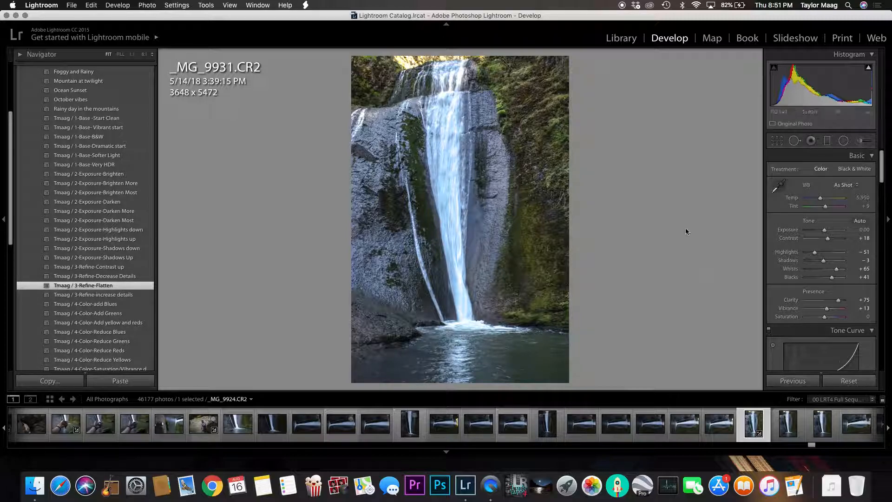
pyautogui.moveTo(842, 301); pyautogui.dragTo(833, 306)
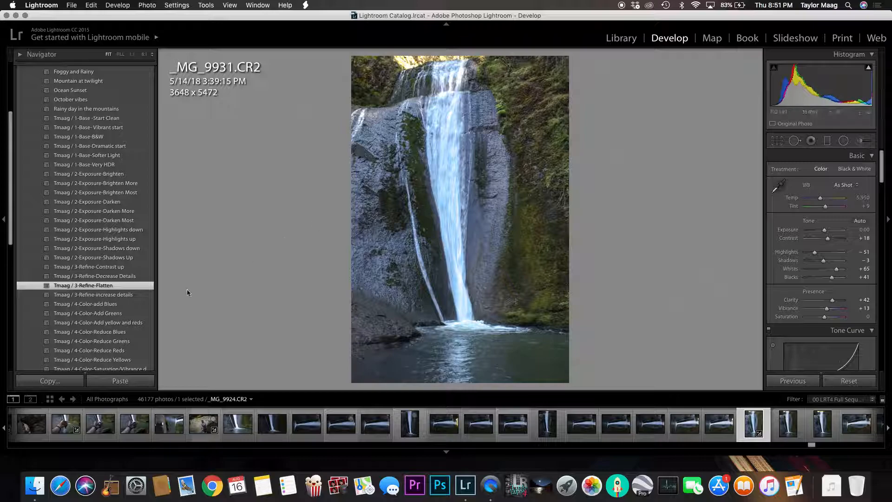
# Try the 4-Color-Add Greens preset on the photo and undo it
pyautogui.scroll(-3, 128, 288)
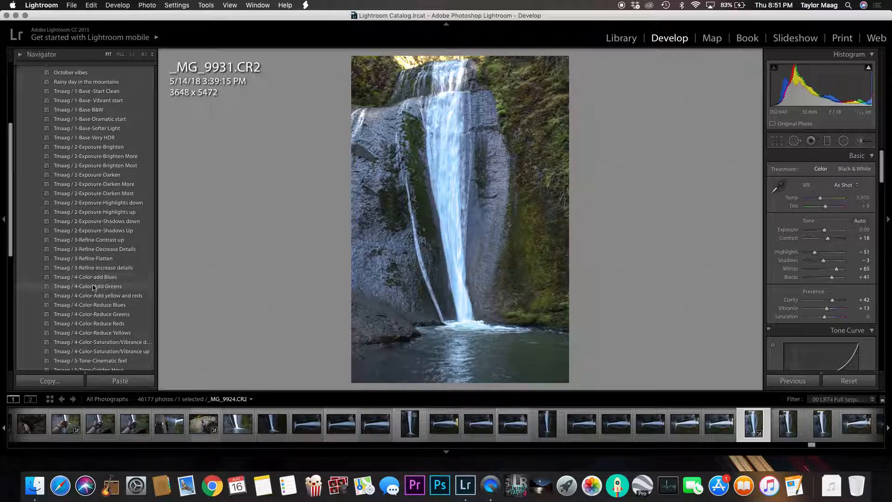
pyautogui.scroll(-1, 93, 287)
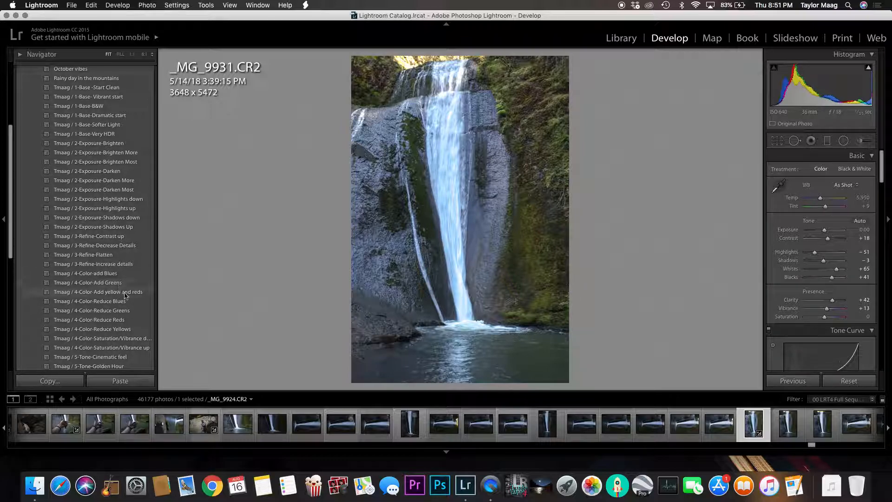
pyautogui.click(121, 283)
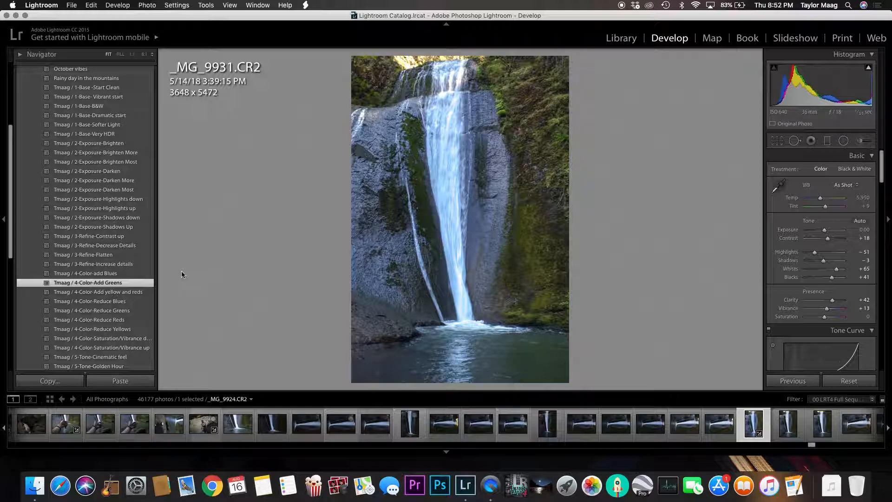
pyautogui.press('super+z')
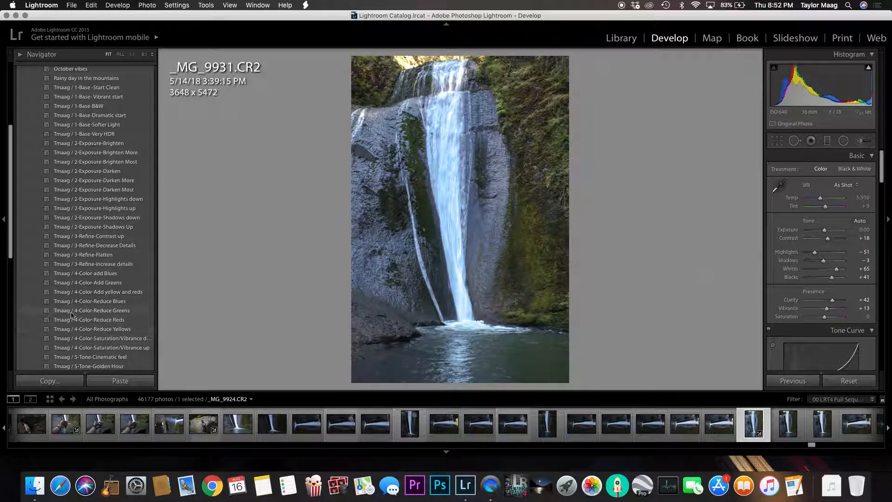
# Apply the 4-Color-Reduce Blues preset to the photo, then try 4-Color-Reduce Greens and undo only that one
pyautogui.scroll(-2, 122, 290)
pyautogui.click(122, 290)
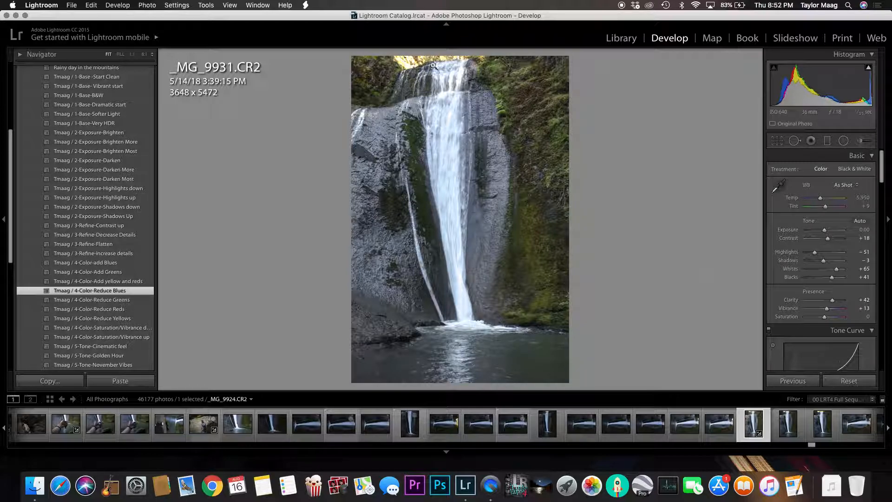
pyautogui.click(129, 301)
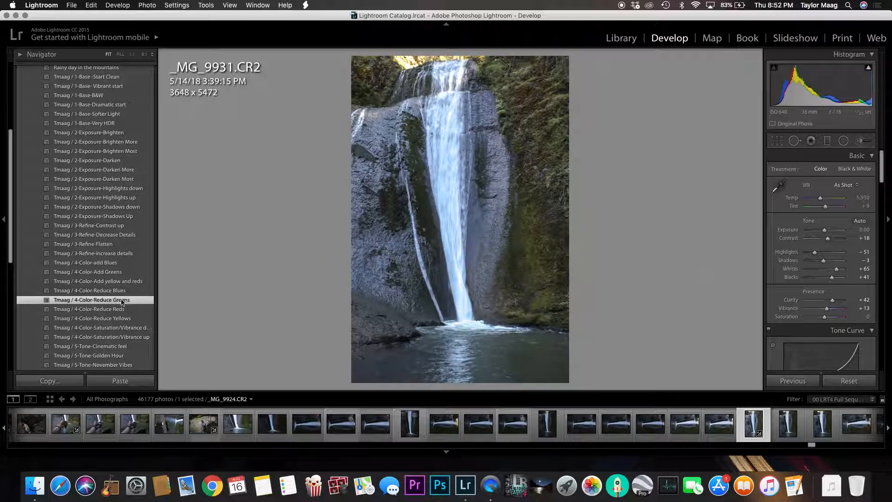
pyautogui.press('super+z')
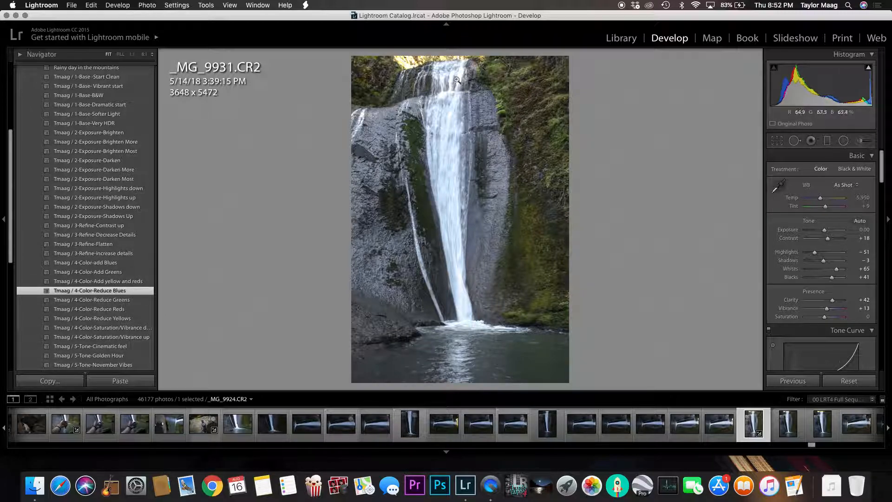
# Apply the 4-Color-Saturation/Vibrance up preset, then try the opposite Saturation/Vibrance preset and undo only that one
pyautogui.scroll(-5, 88, 303)
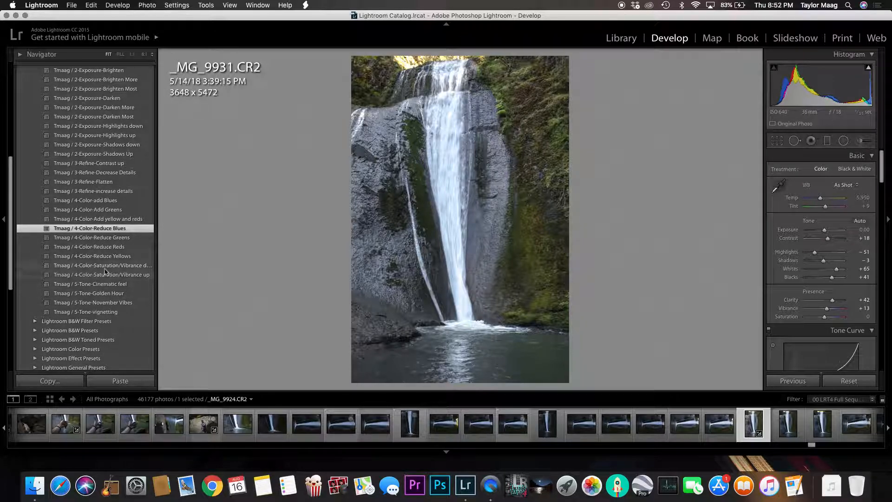
pyautogui.click(142, 277)
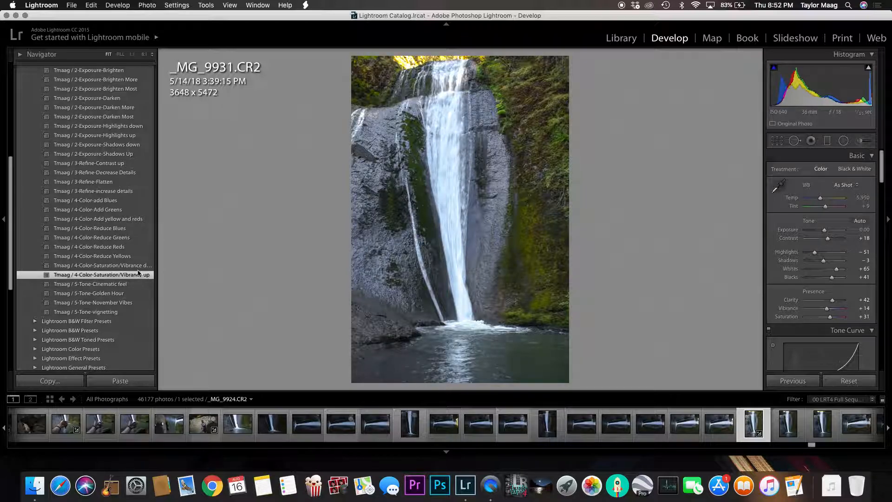
pyautogui.click(137, 267)
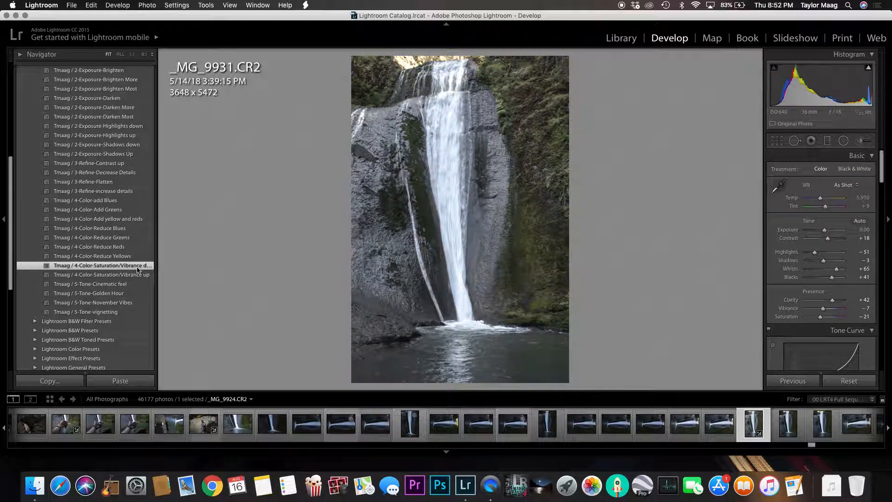
pyautogui.press('super+z')
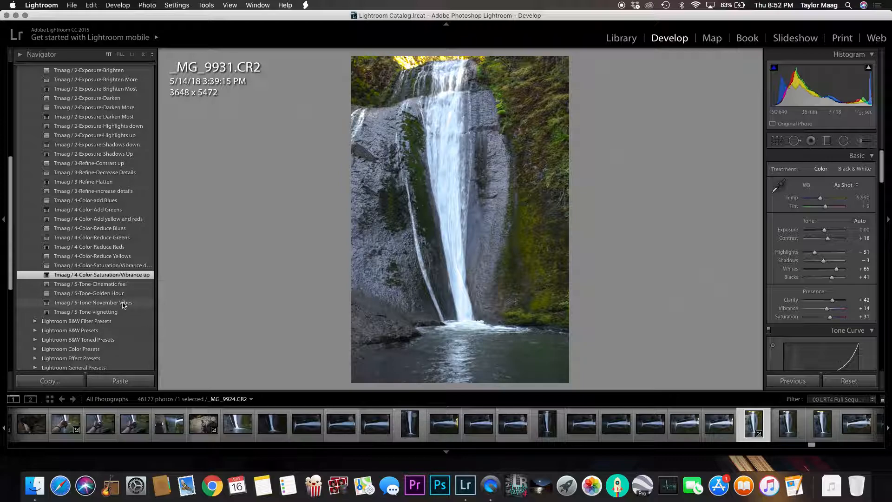
# Try the 5-Tone-Cinematic feel and 5-Tone-Golden Hour presets, and settle on 5-Tone-November Vibes for the photo
pyautogui.click(120, 284)
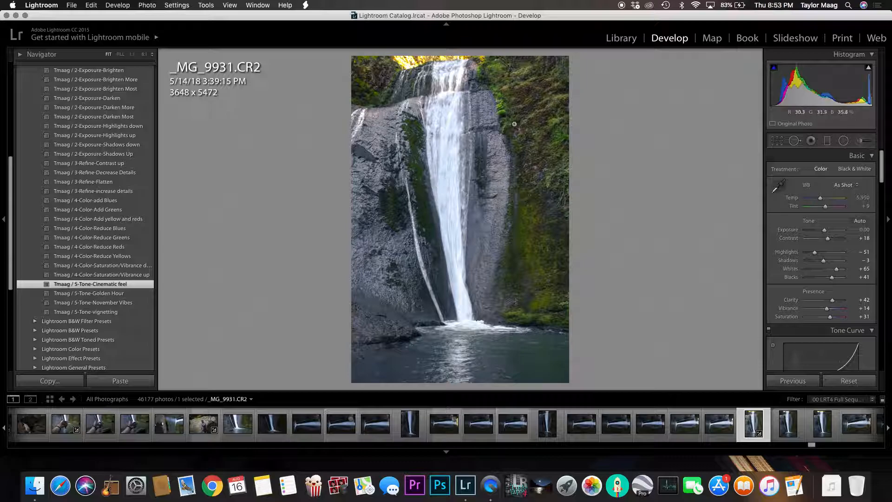
pyautogui.click(135, 294)
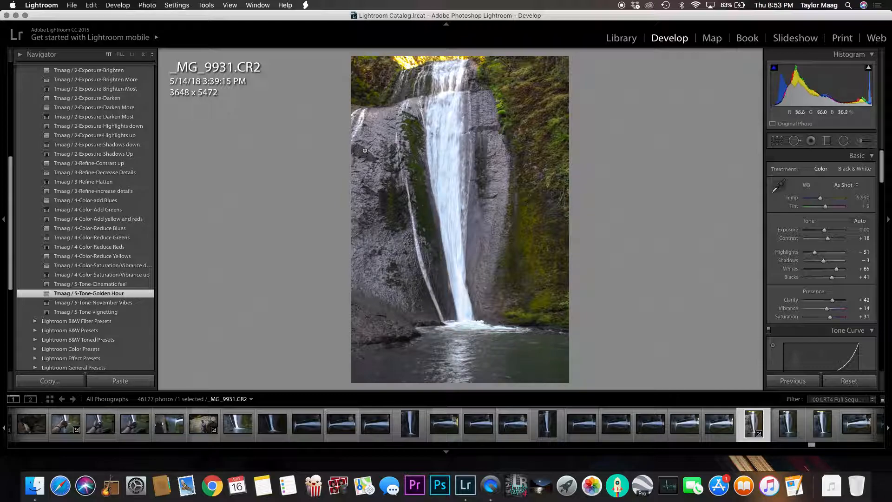
pyautogui.click(88, 301)
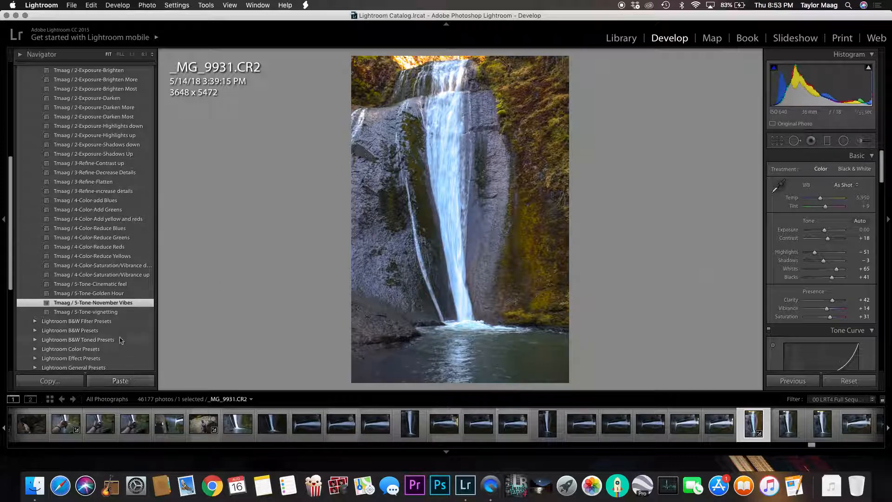
# Add the 5-Tone-vignetting preset to the photo and raise Exposure to +0.85
pyautogui.click(96, 313)
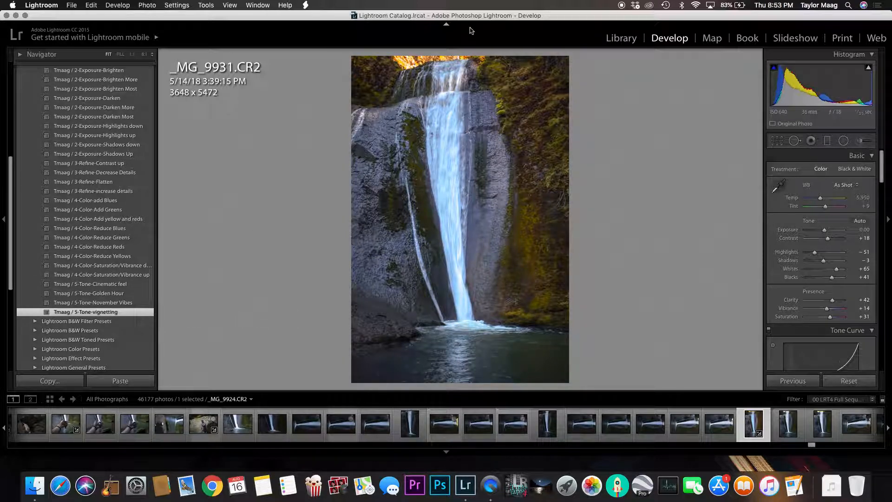
pyautogui.moveTo(825, 233); pyautogui.dragTo(827, 234)
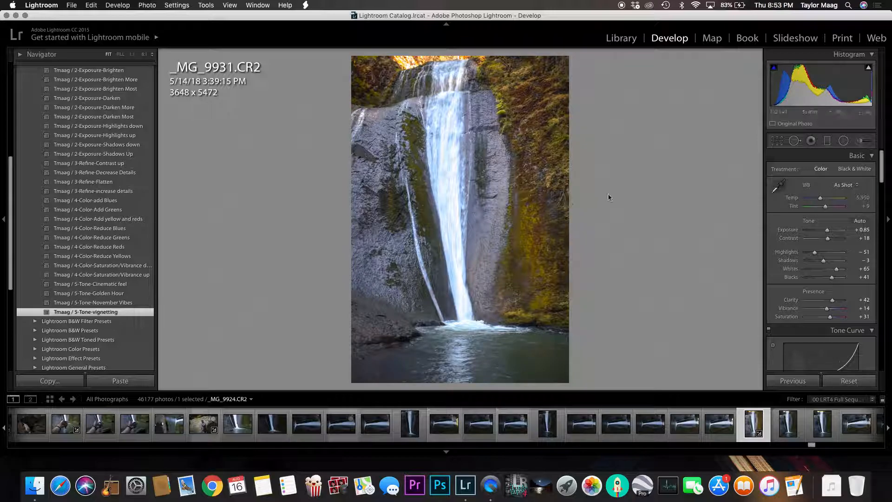